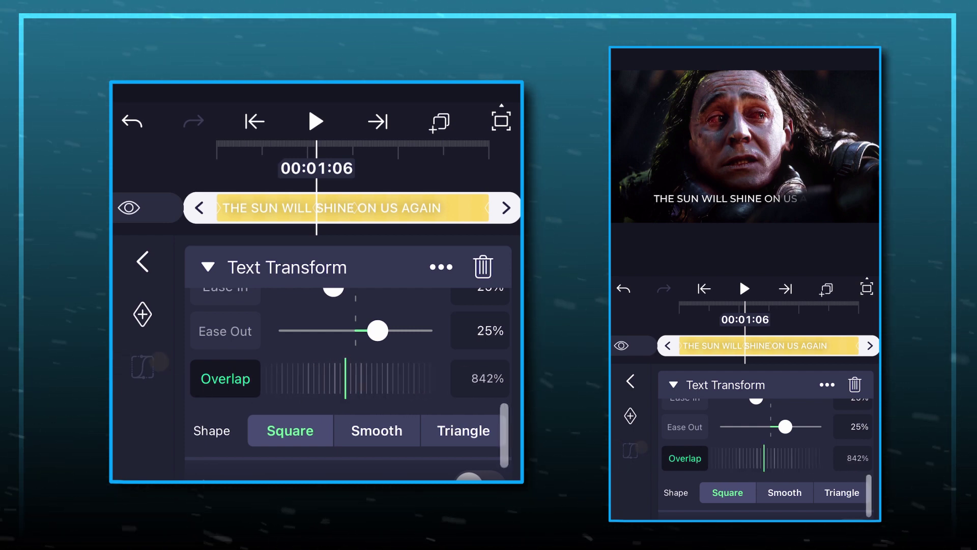
Step: Set the Text Transform overlap value to 1,000%
{"action": "left_click", "coordinate": [454, 375]}
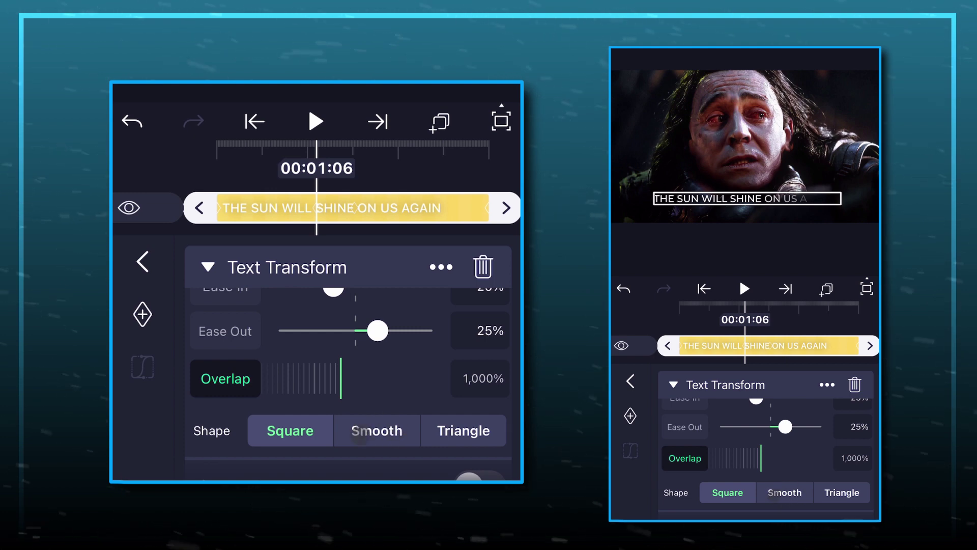
Step: Switch the reveal shape to Smooth, replay the caption animation, and collapse Text Transform
{"action": "left_click", "coordinate": [374, 432]}
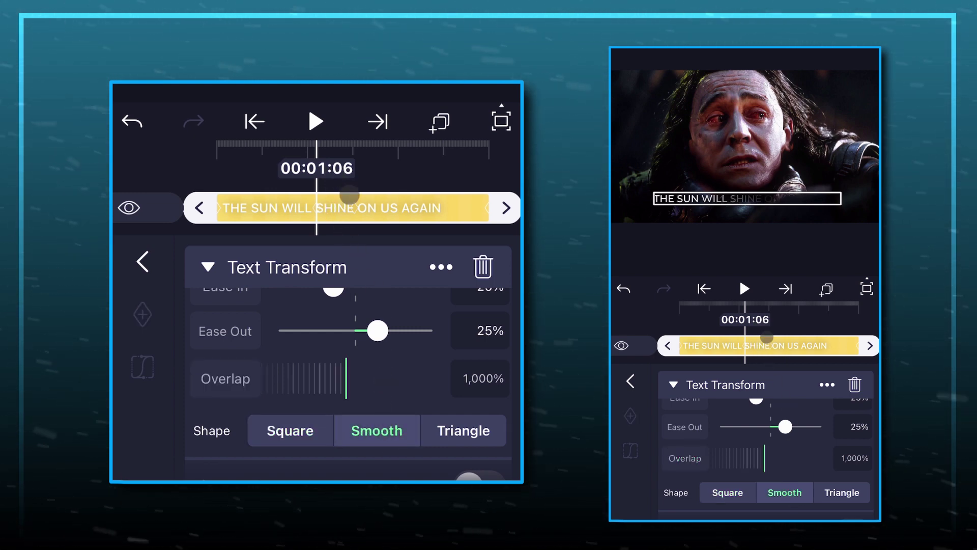
{"action": "left_click_drag", "start_coordinate": [349, 217], "coordinate": [458, 207]}
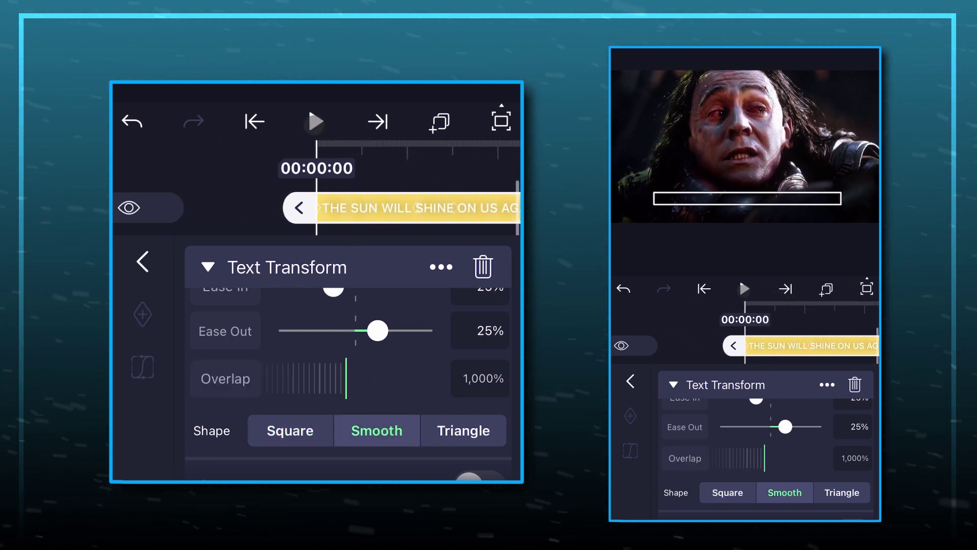
{"action": "left_click", "coordinate": [316, 122]}
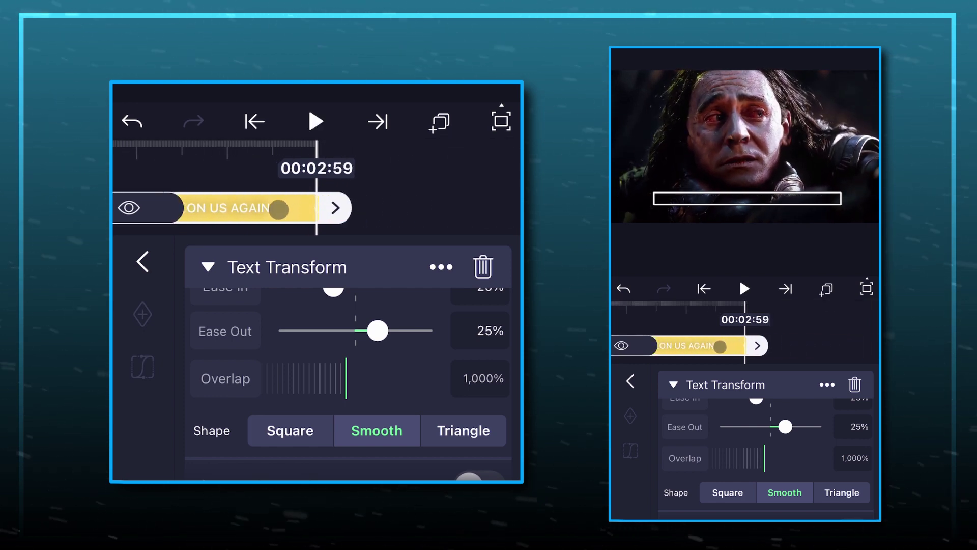
{"action": "left_click_drag", "start_coordinate": [257, 214], "coordinate": [487, 216]}
{"action": "left_click", "coordinate": [315, 122]}
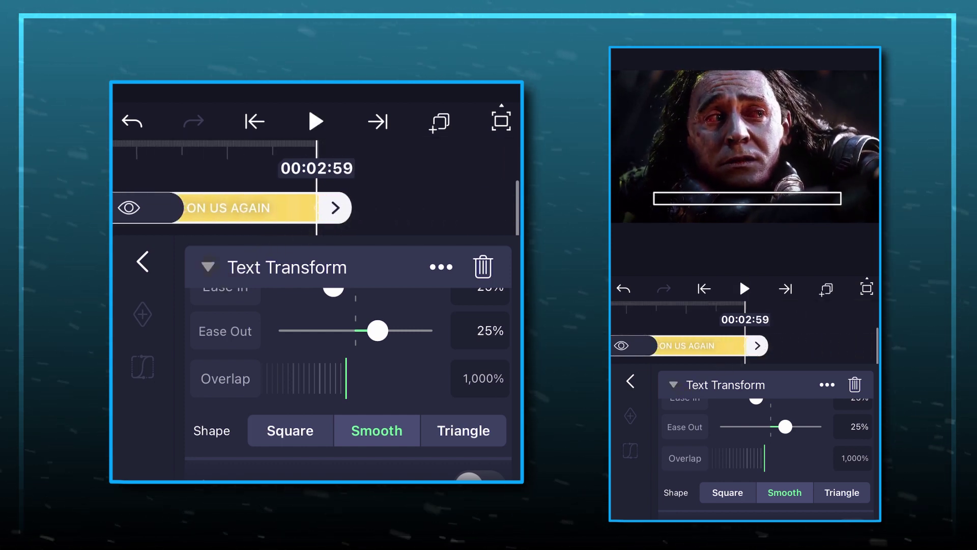
{"action": "left_click", "coordinate": [206, 267]}
{"action": "mouse_move", "coordinate": [246, 218]}
{"action": "left_mouse_down"}
{"action": "mouse_move", "coordinate": [402, 209]}
{"action": "mouse_move", "coordinate": [384, 201]}
{"action": "left_mouse_up"}
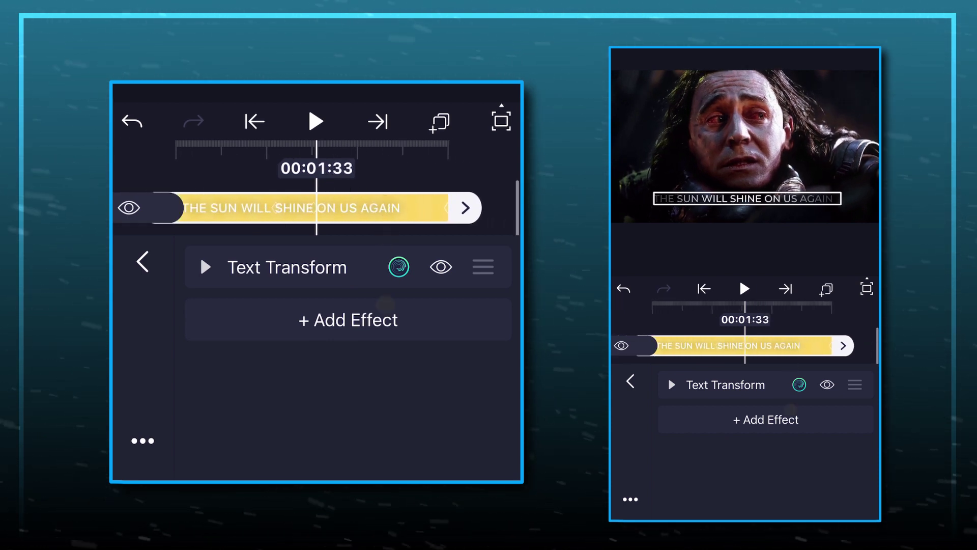
Step: Add a Soft Glow effect to the caption with outer glow at 40%
{"action": "left_click", "coordinate": [385, 304]}
{"action": "scroll", "coordinate": [746, 344], "scroll_direction": "down", "scroll_amount": 3}
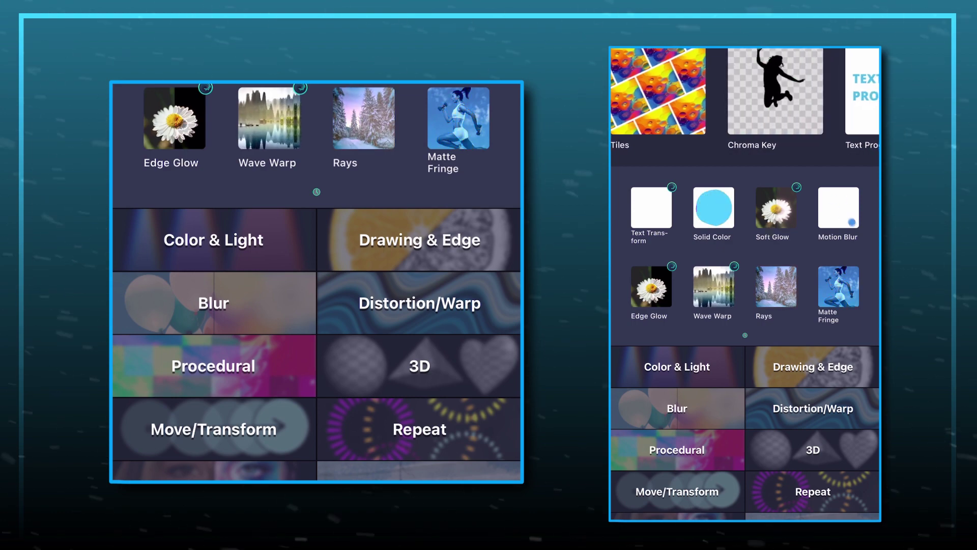
{"action": "scroll", "coordinate": [746, 283], "scroll_direction": "up", "scroll_amount": 3}
{"action": "left_click", "coordinate": [771, 309]}
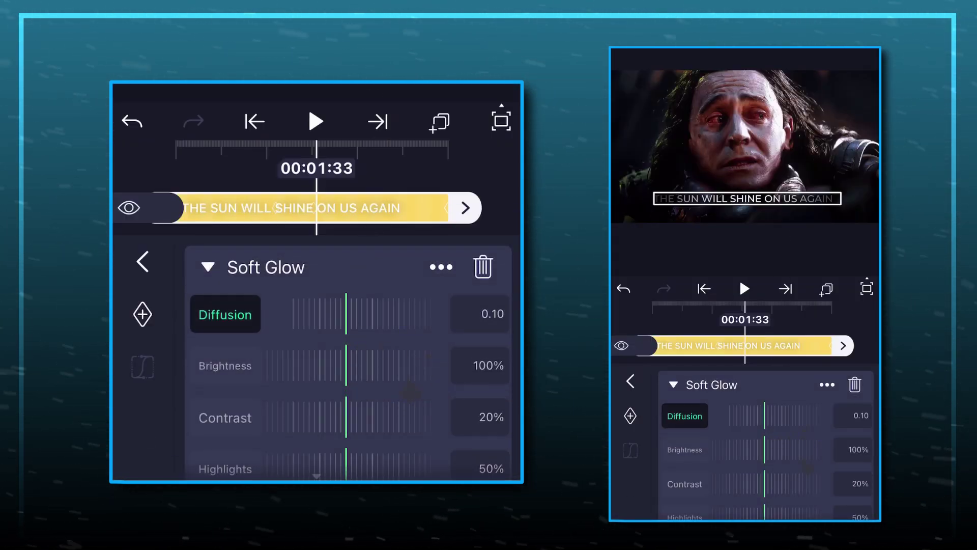
{"action": "left_click_drag", "start_coordinate": [812, 479], "coordinate": [796, 379]}
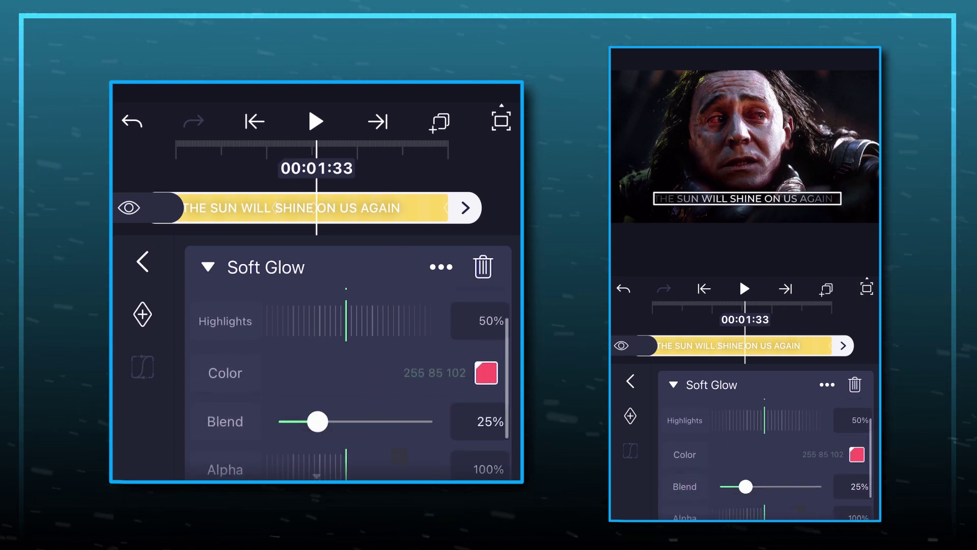
{"action": "left_click_drag", "start_coordinate": [800, 510], "coordinate": [792, 386]}
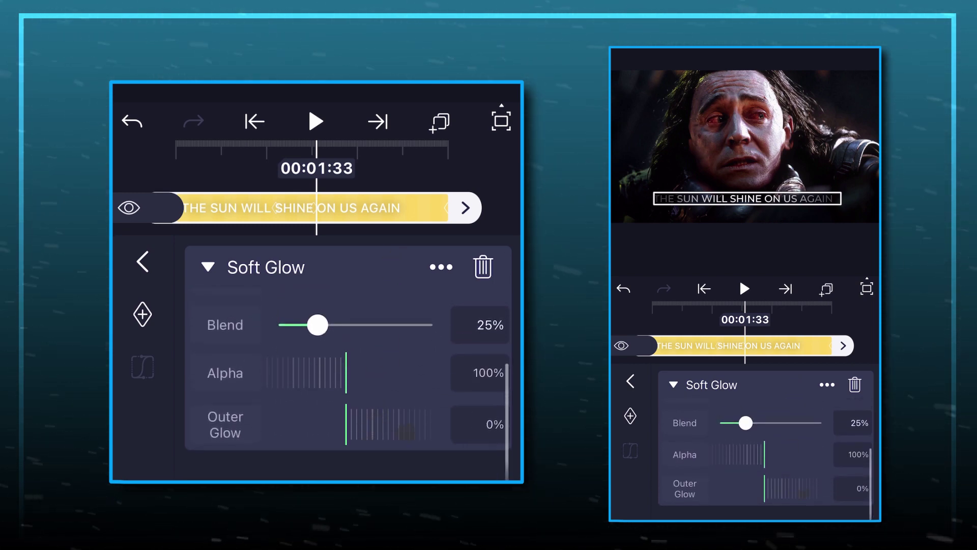
{"action": "left_click_drag", "start_coordinate": [407, 433], "coordinate": [293, 436]}
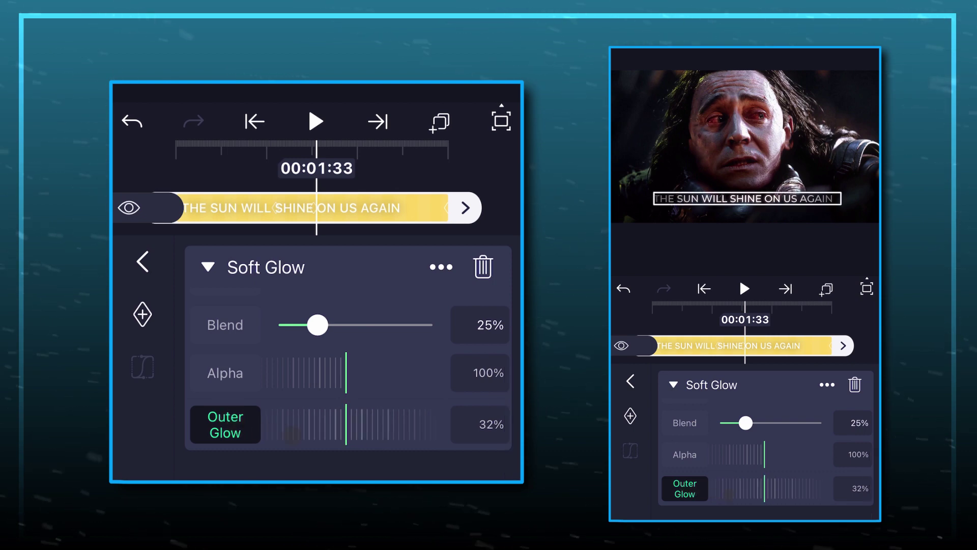
{"action": "left_click_drag", "start_coordinate": [374, 426], "coordinate": [349, 430]}
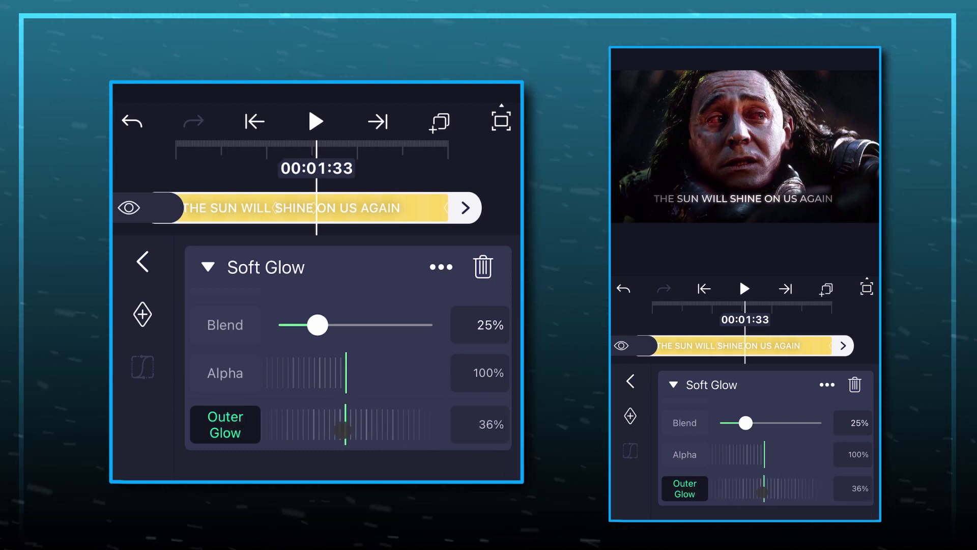
{"action": "left_click_drag", "start_coordinate": [349, 430], "coordinate": [326, 430]}
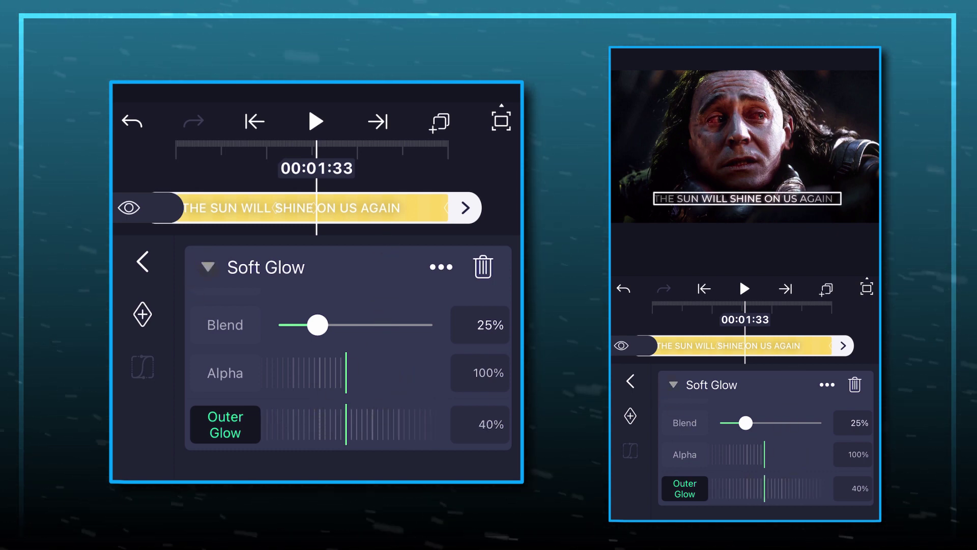
{"action": "left_click", "coordinate": [207, 267]}
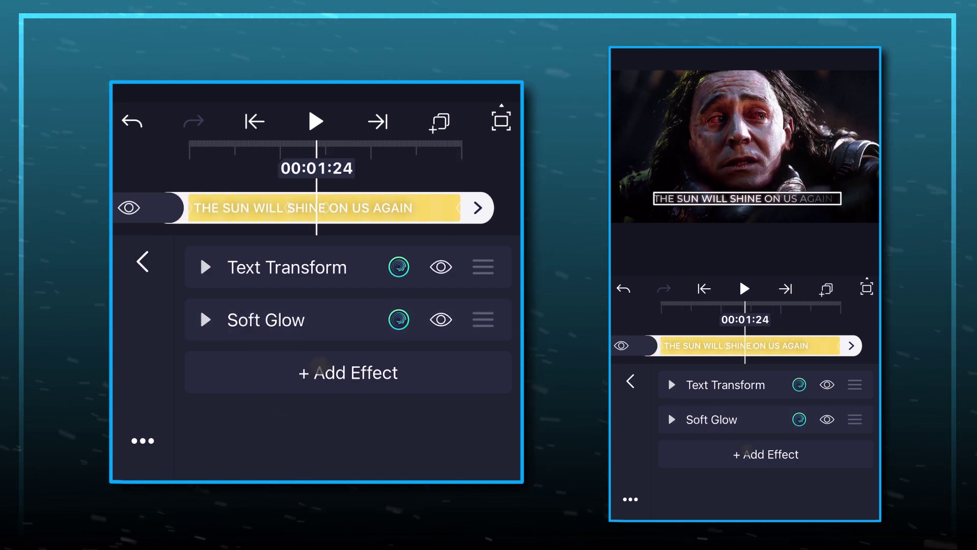
Step: Add a Solid Color effect and set its colour to white (#FFFFFF)
{"action": "left_click", "coordinate": [319, 366]}
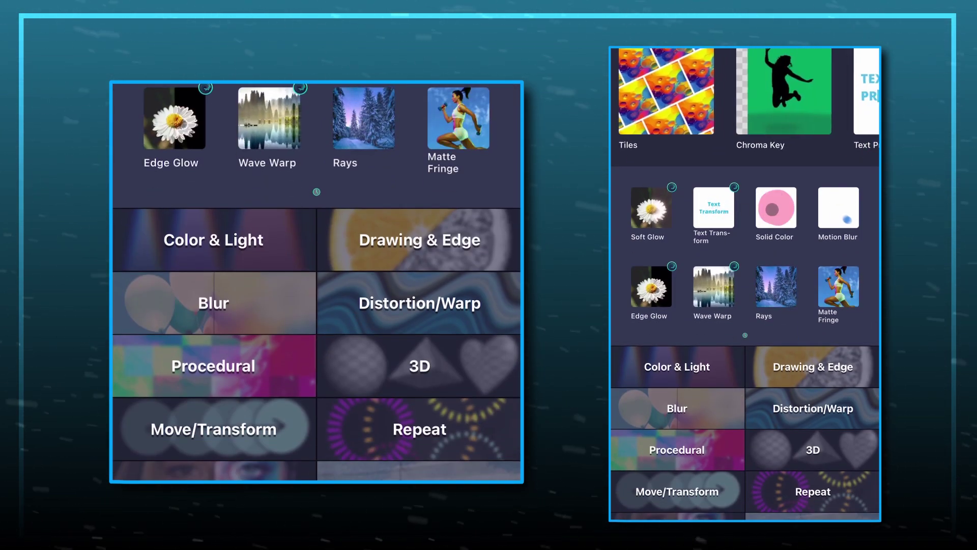
{"action": "key", "text": "Escape"}
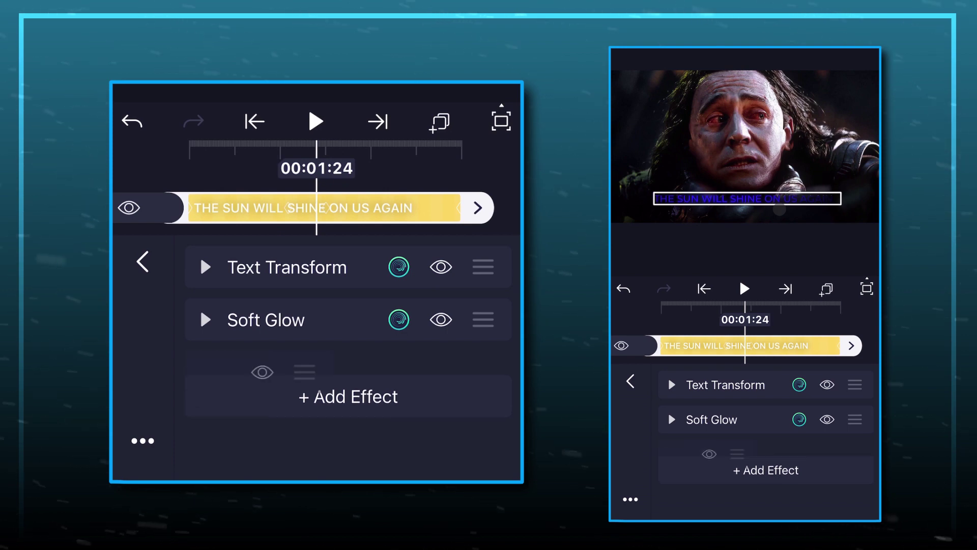
{"action": "left_click", "coordinate": [487, 314]}
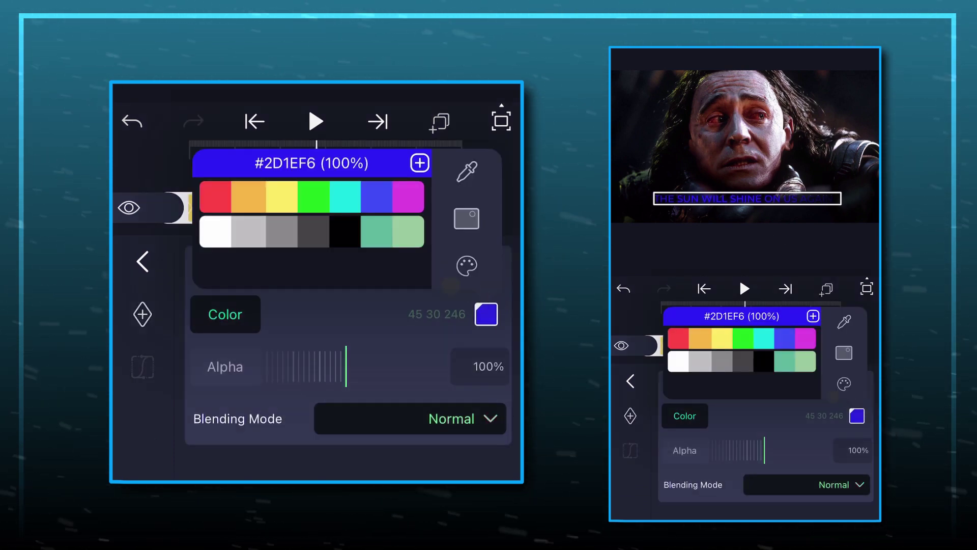
{"action": "left_click", "coordinate": [283, 195]}
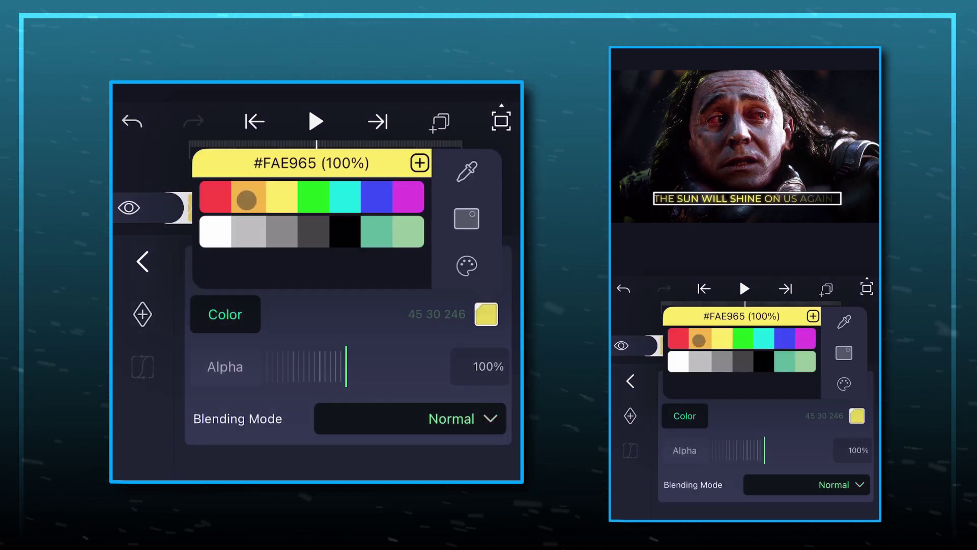
{"action": "left_click", "coordinate": [219, 196]}
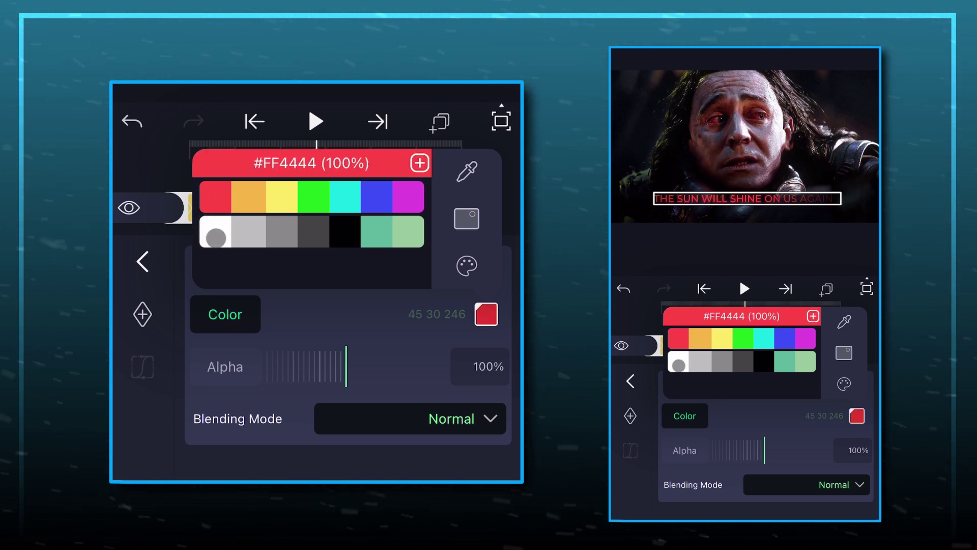
{"action": "left_click", "coordinate": [216, 238]}
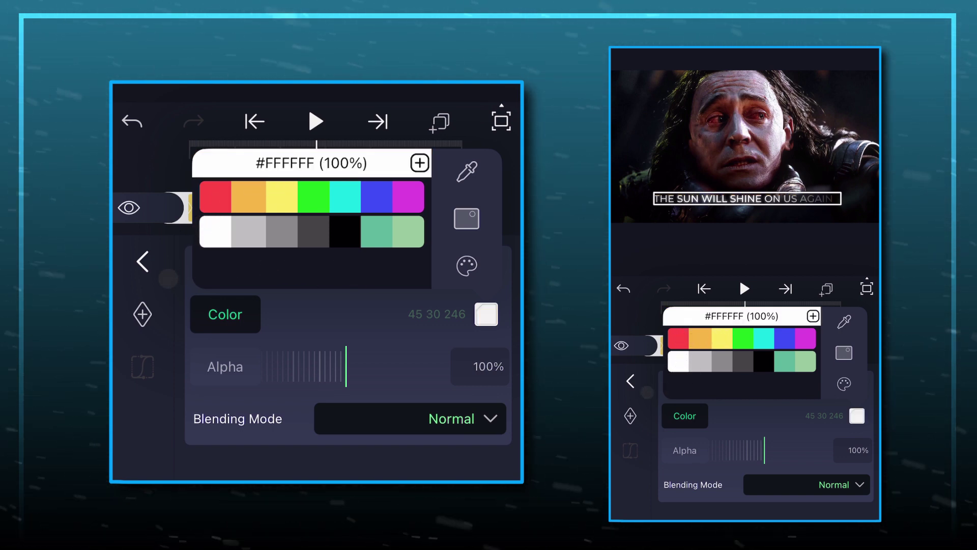
{"action": "left_click", "coordinate": [168, 278]}
{"action": "left_click", "coordinate": [207, 267]}
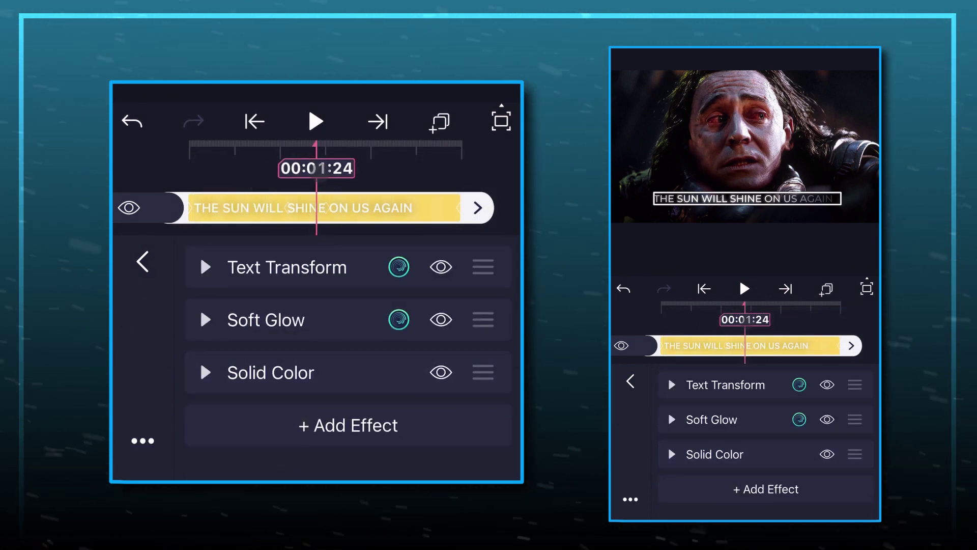
Step: Return to the timeline, preview the finished caption, and export it as 1080p MP4
{"action": "left_click", "coordinate": [346, 211]}
{"action": "left_click_drag", "start_coordinate": [290, 321], "coordinate": [407, 299]}
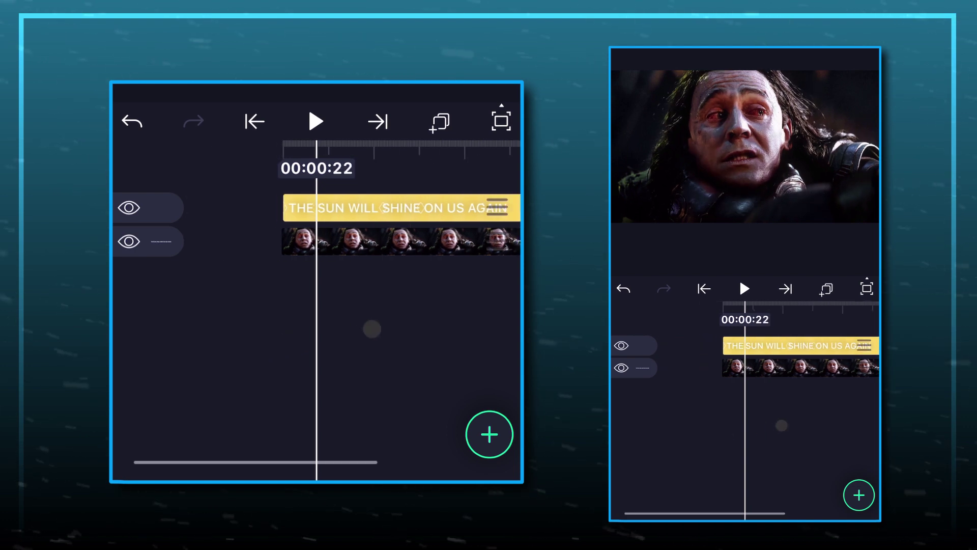
{"action": "left_click", "coordinate": [315, 120]}
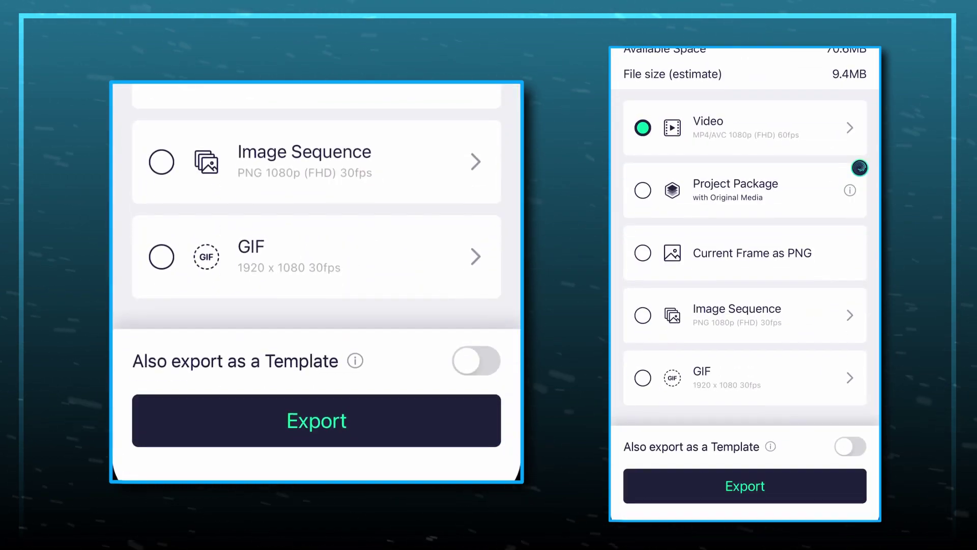
{"action": "left_click", "coordinate": [373, 420]}
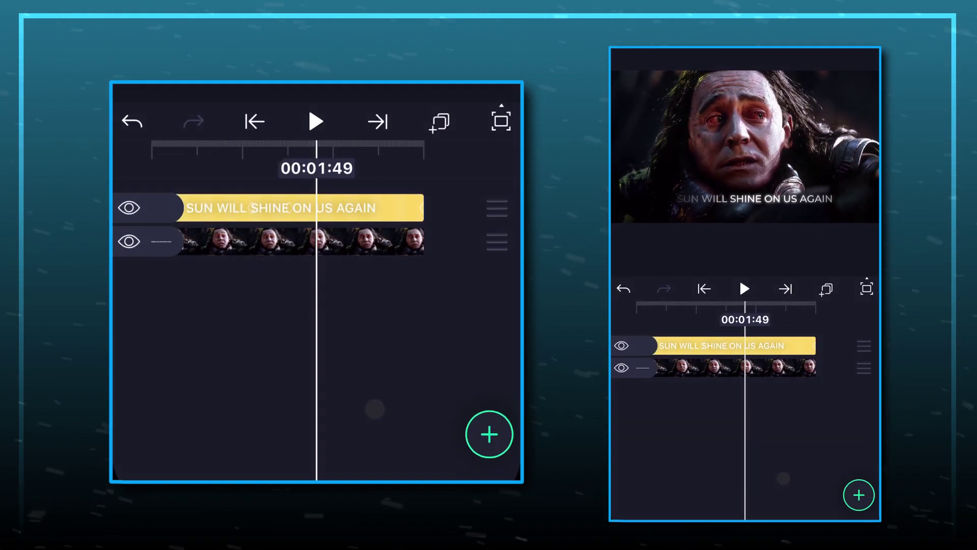